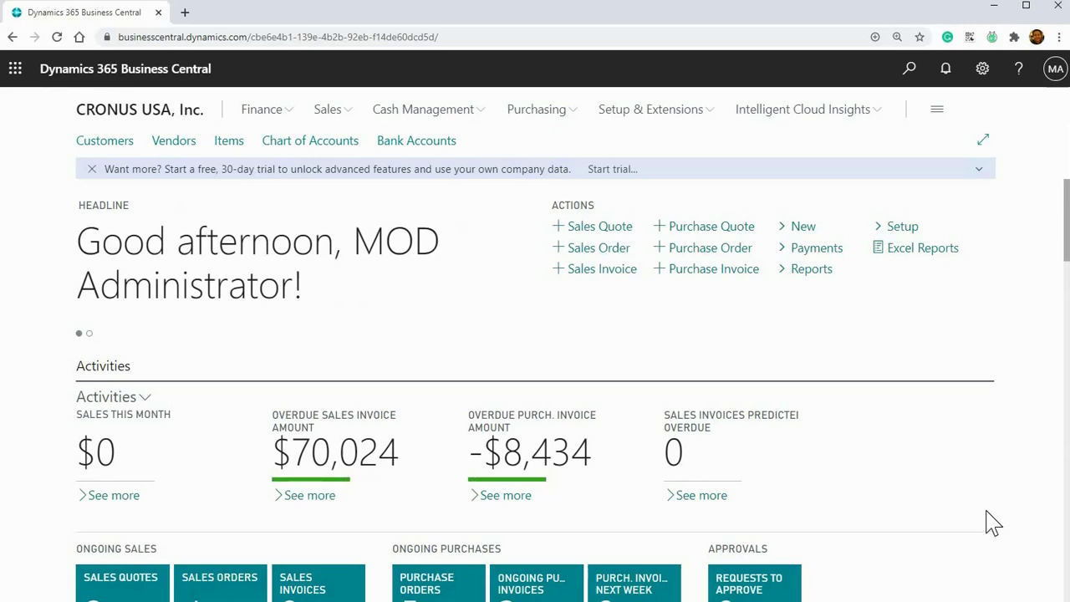
# Search Tell Me for 'general ledg en' so General Ledger Entries is listed first
pyautogui.click(910, 69)
pyautogui.write('ledger')
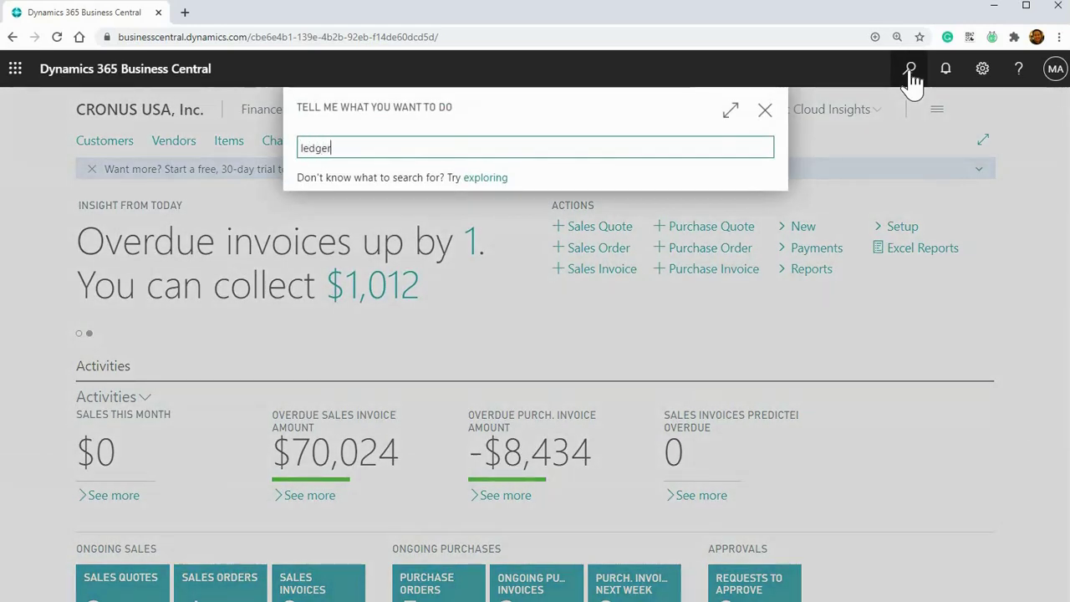
pyautogui.write('etn')
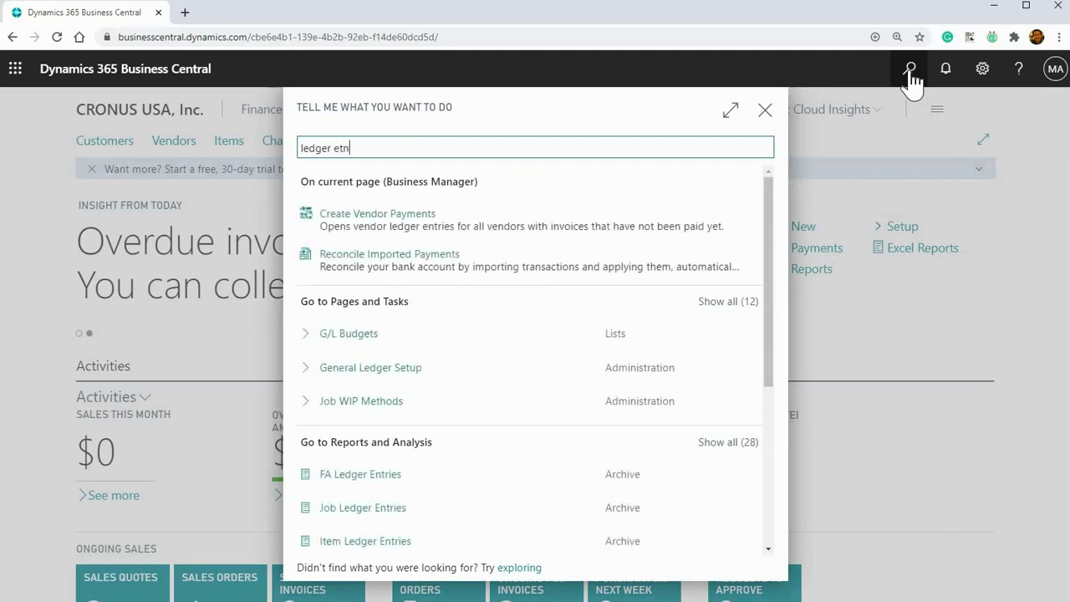
pyautogui.press('BackSpace')
pyautogui.press('BackSpace')
pyautogui.write('ntr')
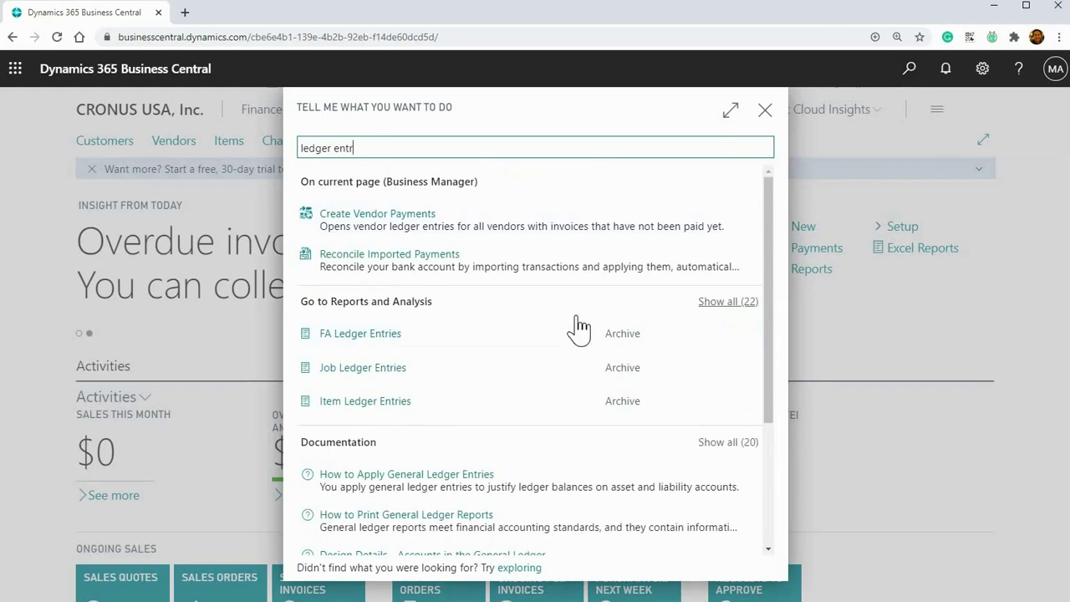
pyautogui.click(705, 306)
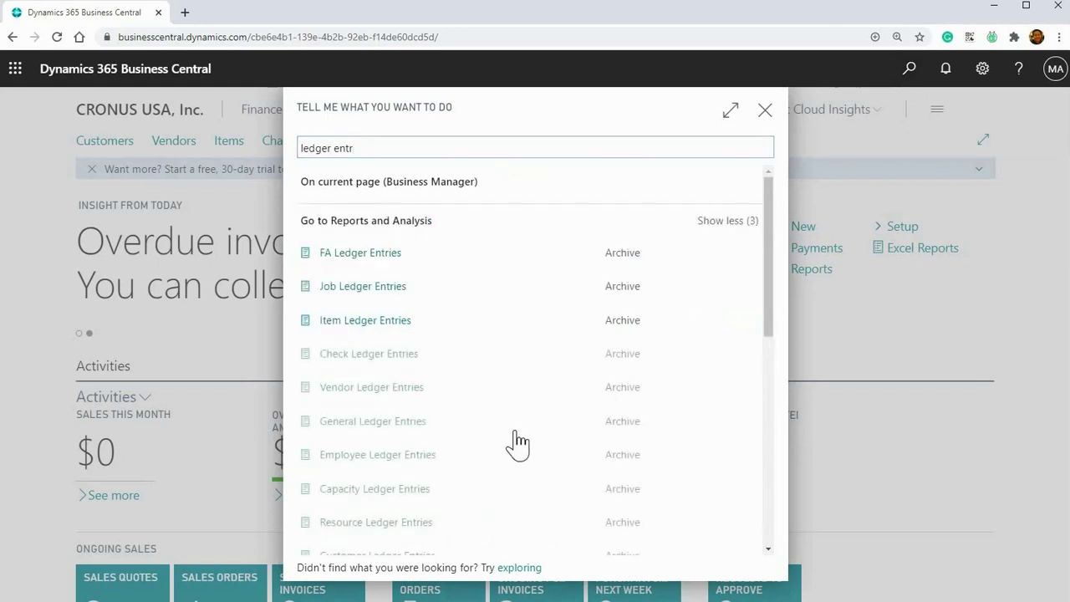
pyautogui.moveTo(771, 327); pyautogui.dragTo(770, 342)
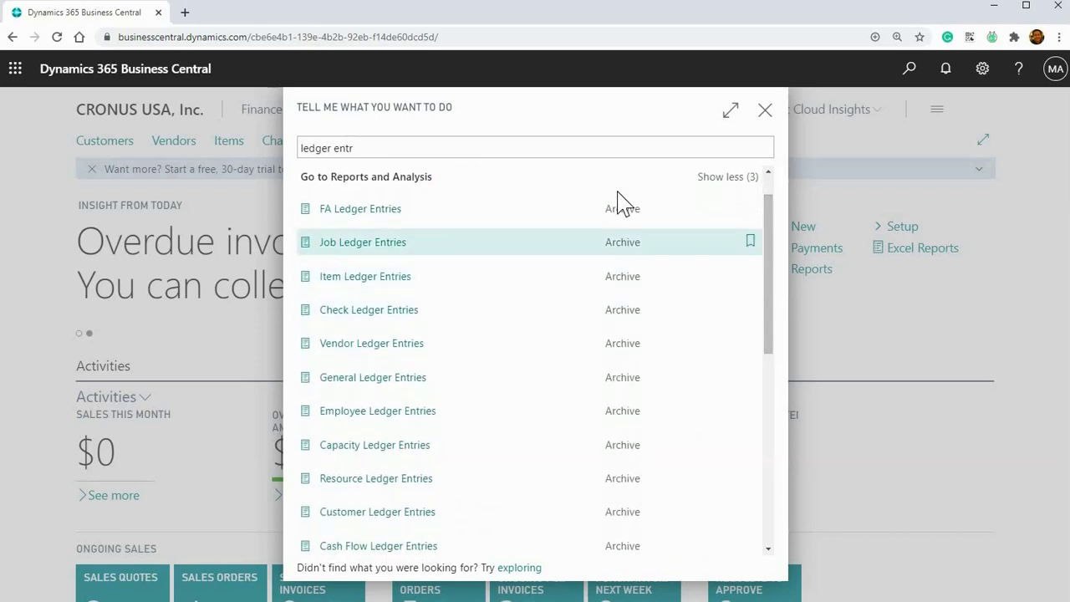
pyautogui.moveTo(372, 387)
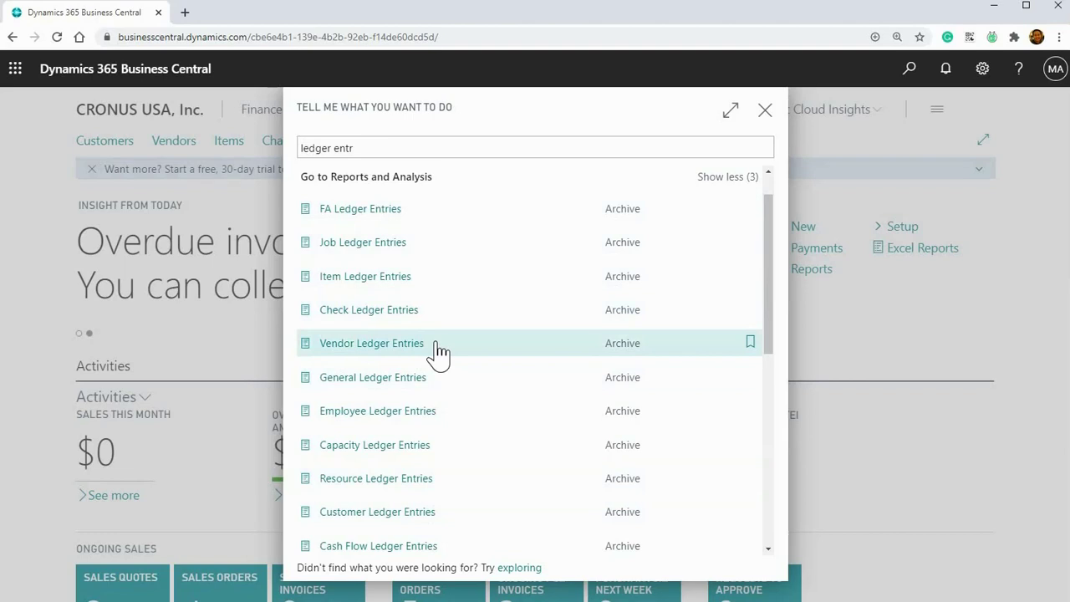
pyautogui.tripleClick(402, 148)
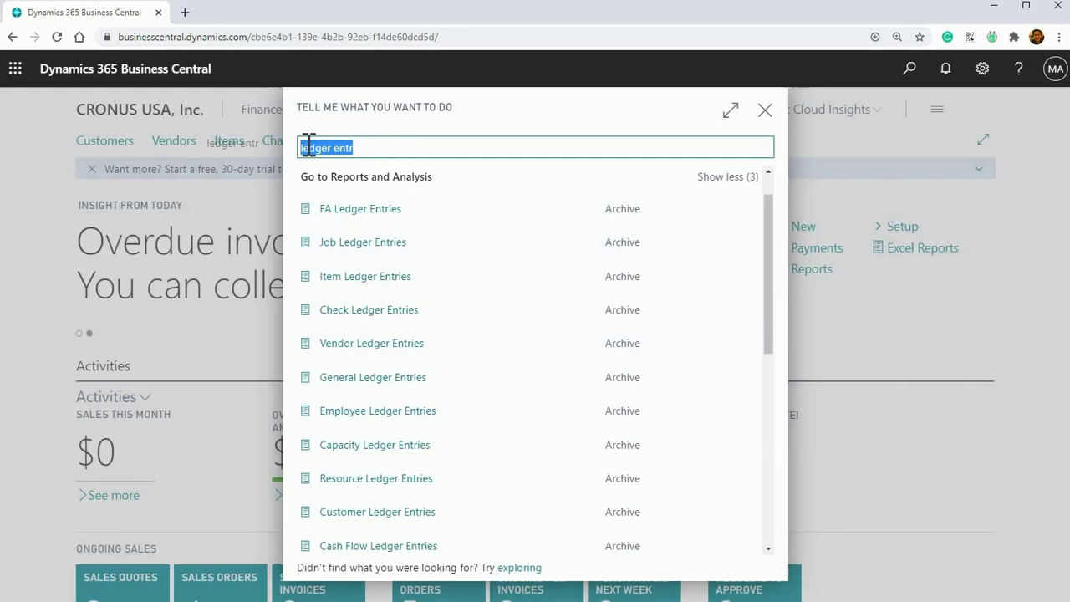
pyautogui.write('gene')
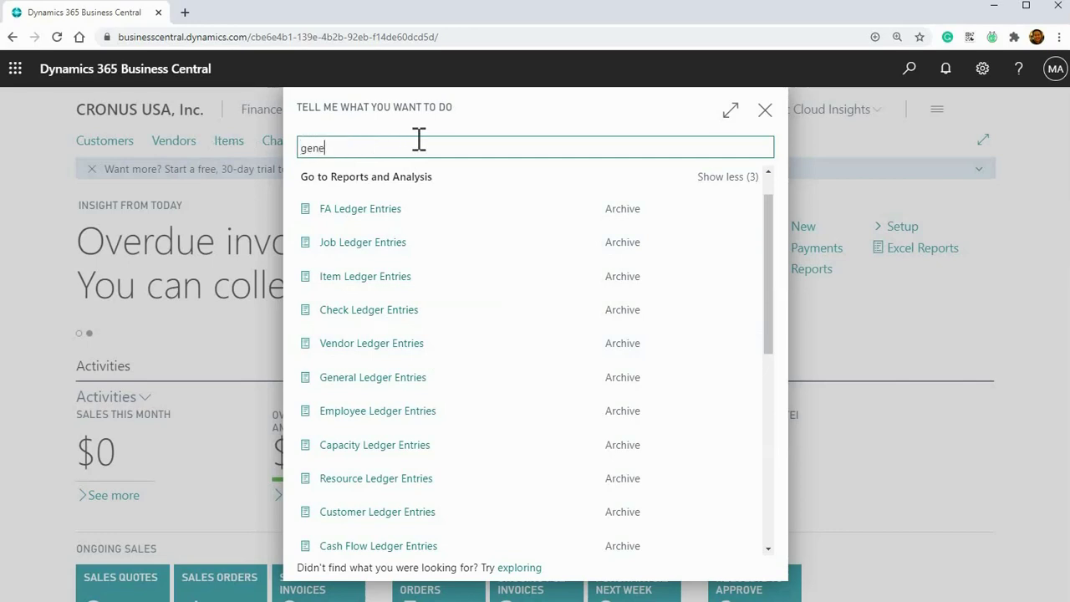
pyautogui.write('ral ledg')
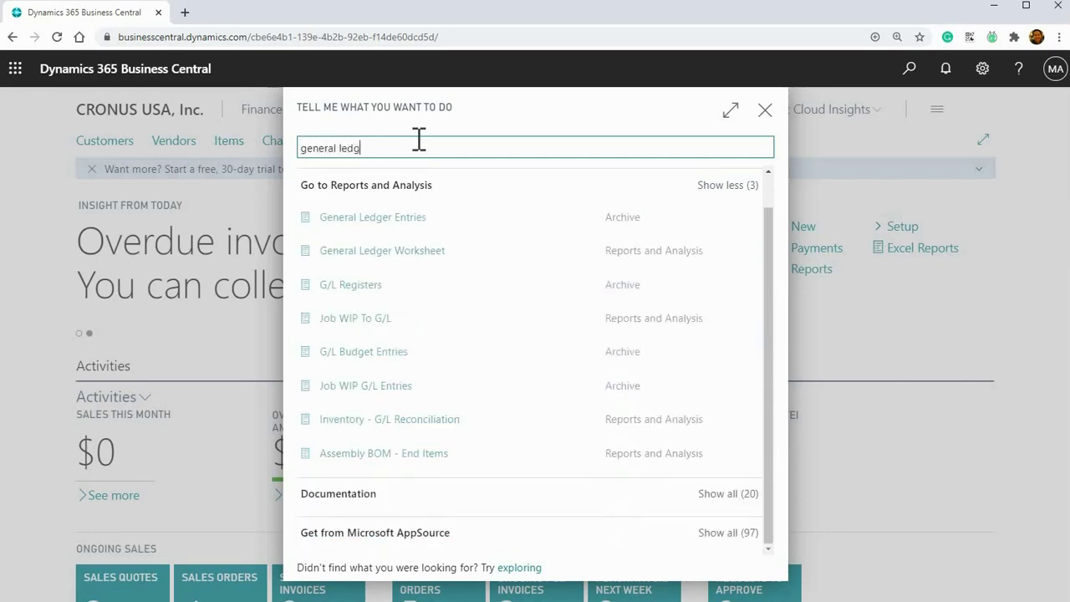
pyautogui.write(' ent')
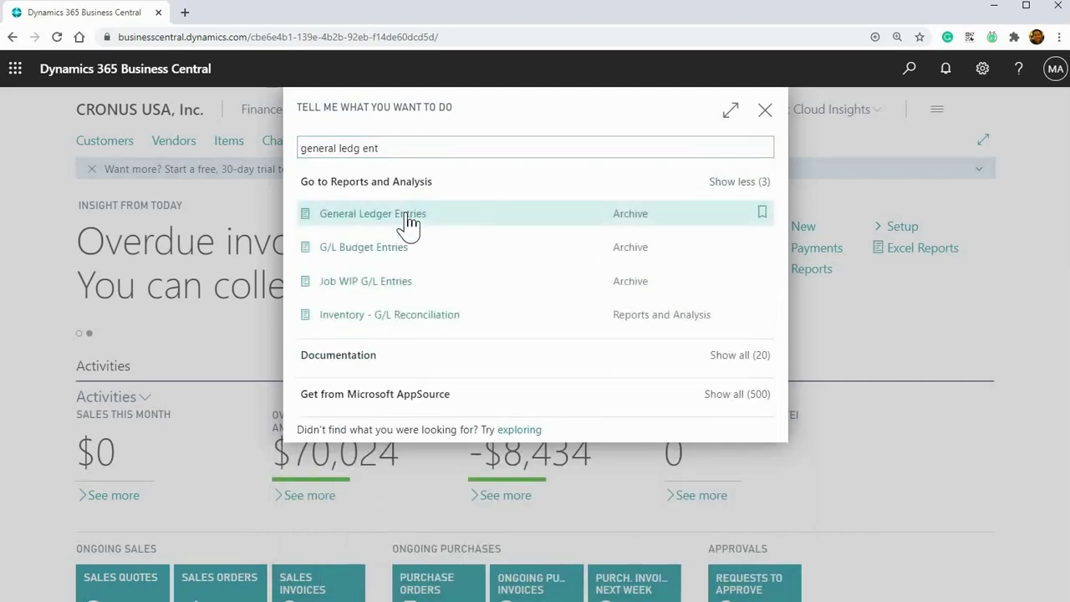
# Open General Ledger Entries and hide the views pane so the list spans the page
pyautogui.click(409, 219)
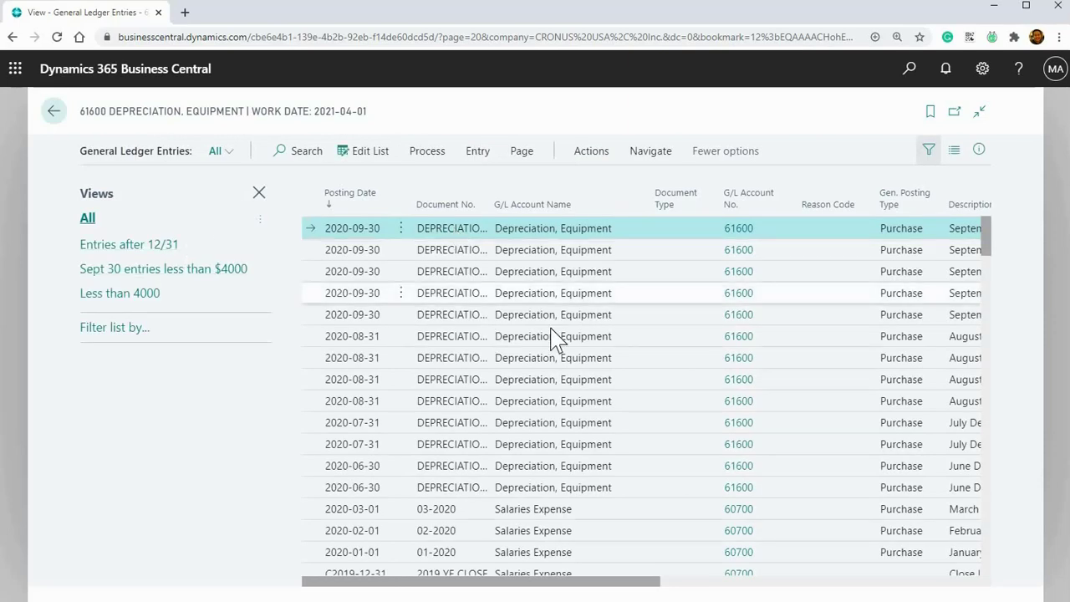
pyautogui.click(259, 193)
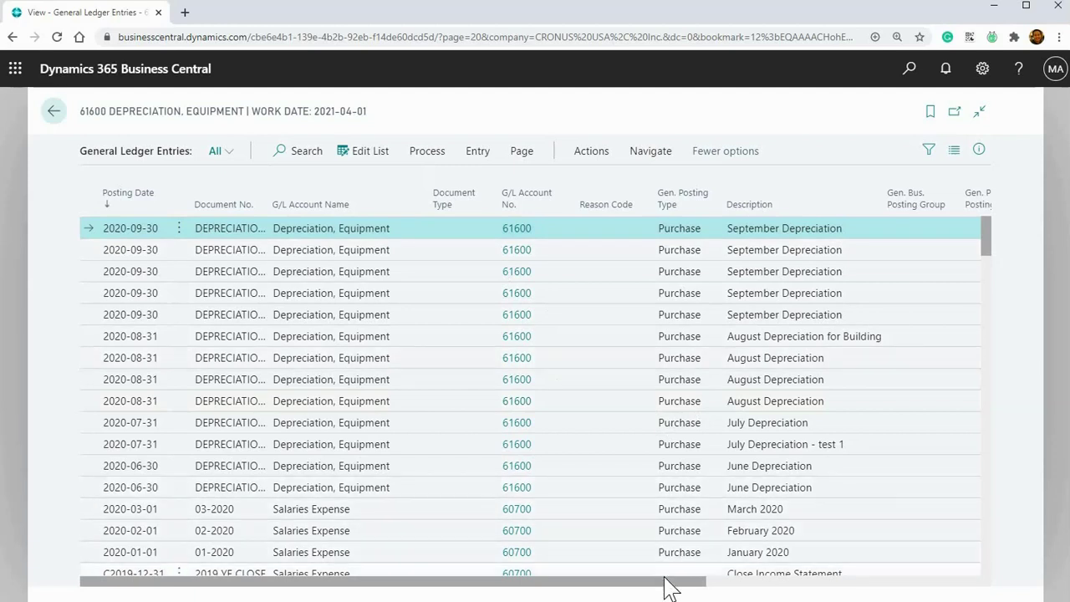
pyautogui.hscroll(2, 747, 585)
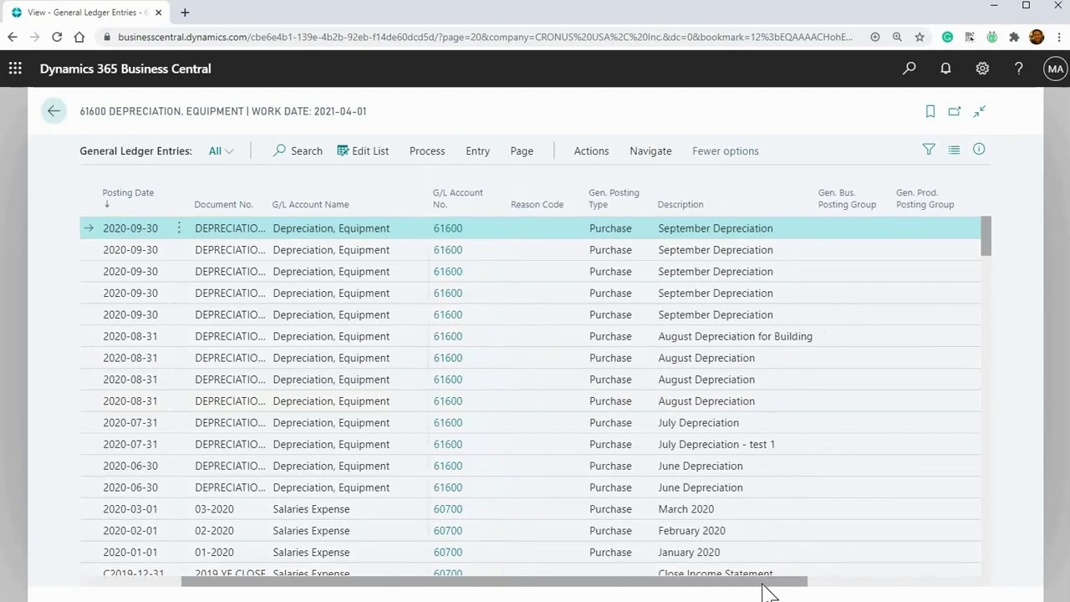
pyautogui.hscroll(-2, 648, 586)
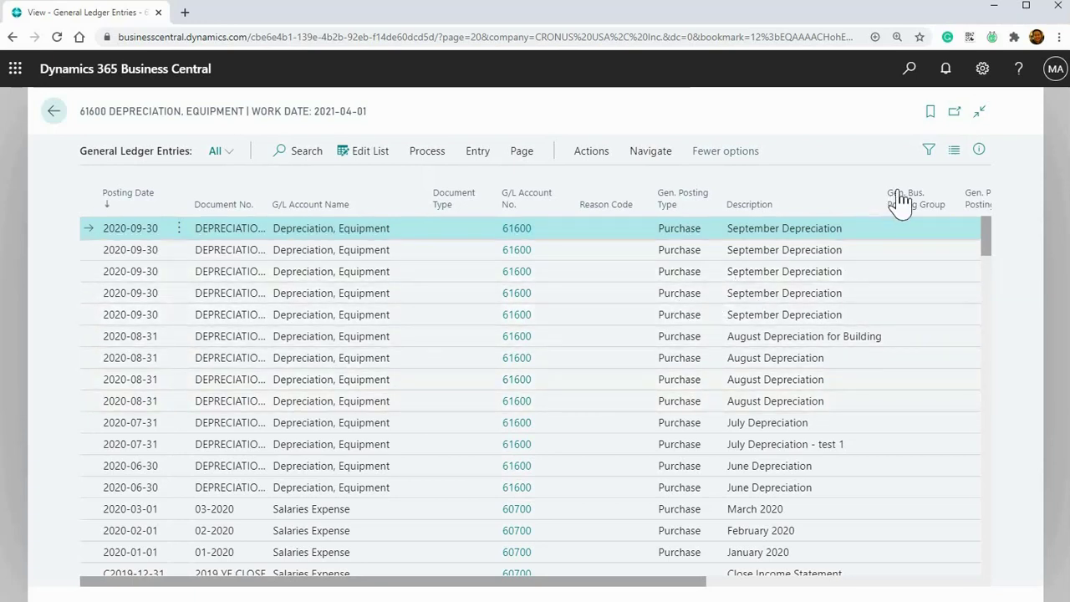
# Add a Posting Date filter of 2020-09-30 to the General Ledger Entries list
pyautogui.click(929, 152)
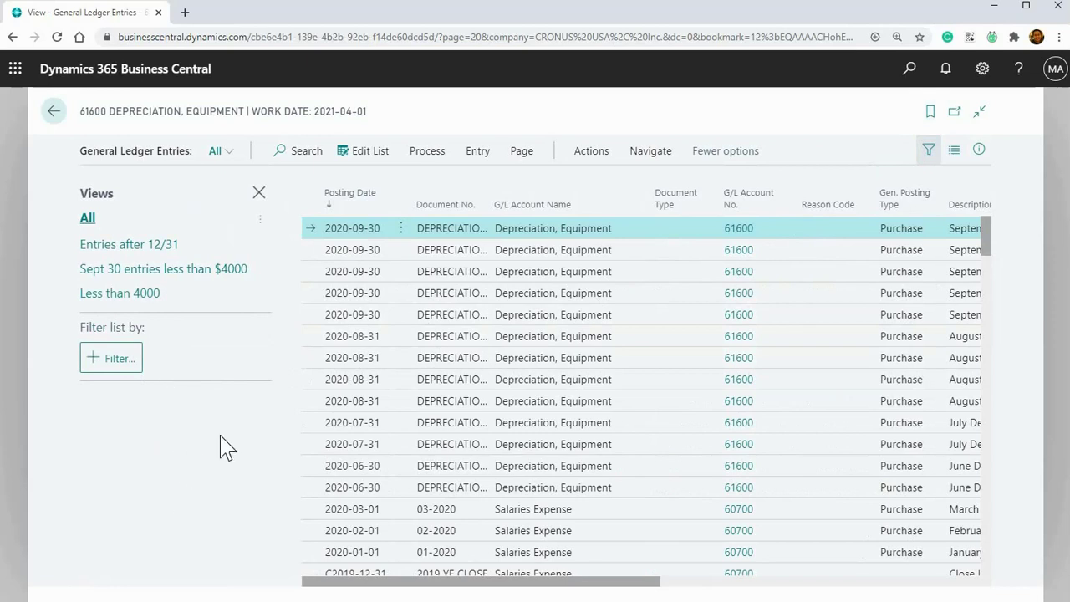
pyautogui.click(106, 364)
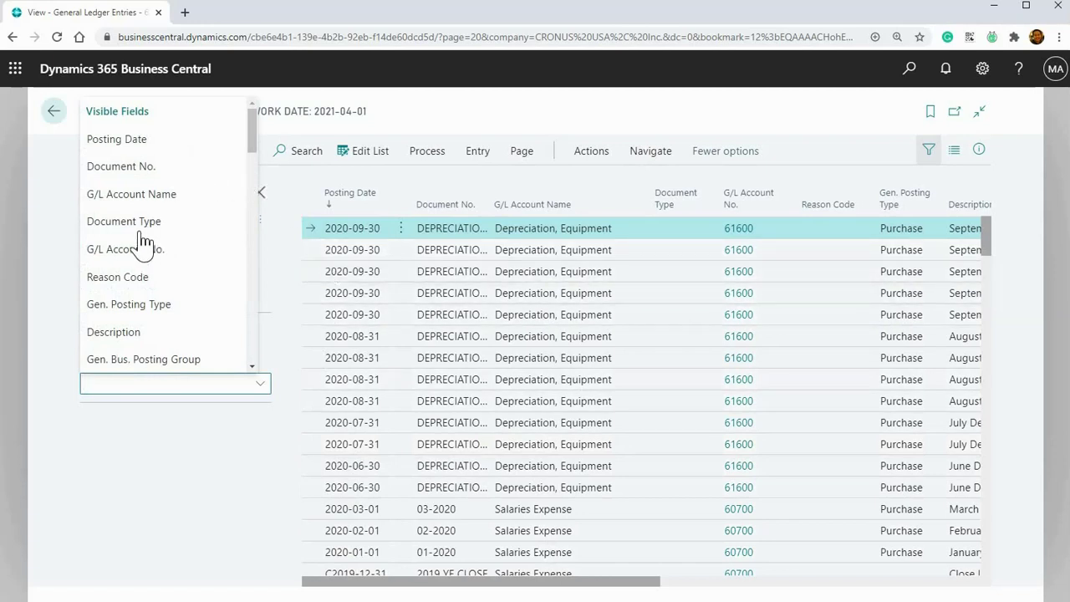
pyautogui.press('Down')
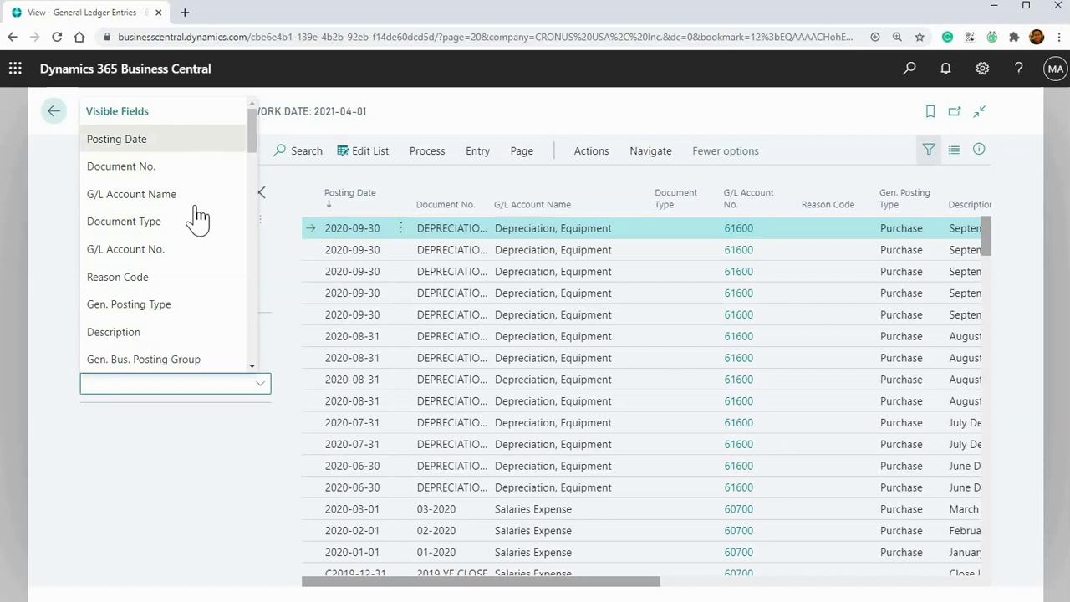
pyautogui.press('Return')
pyautogui.write('2020-09-30')
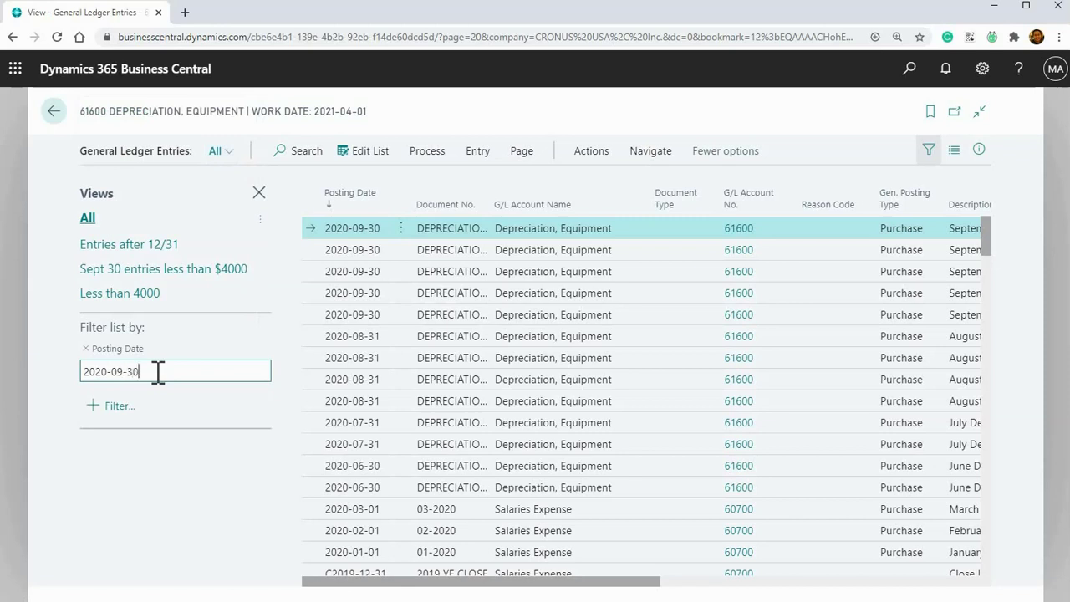
pyautogui.press('Return')
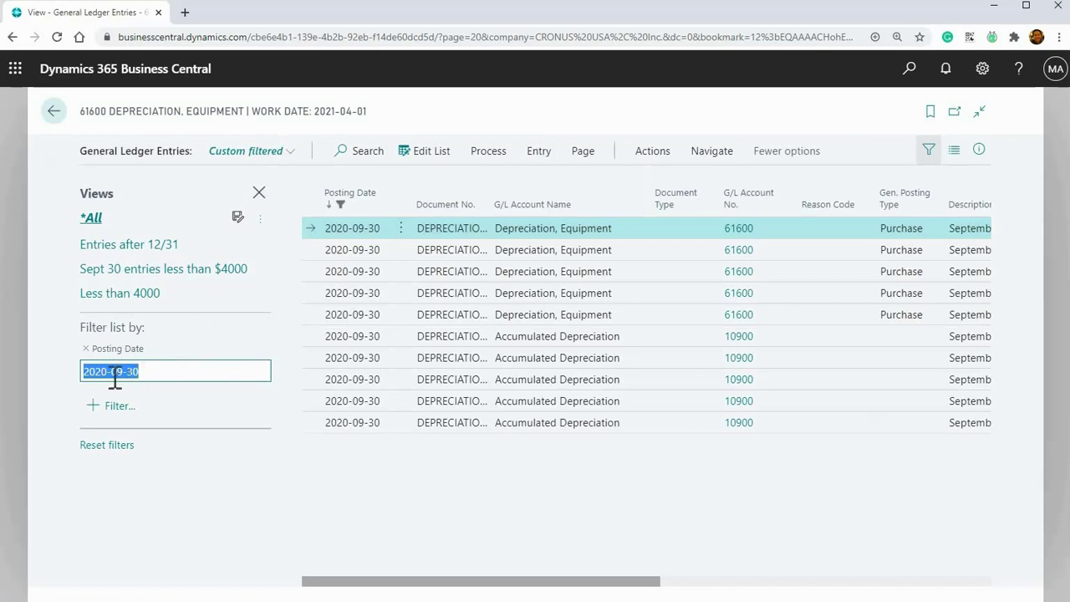
# Widen the posting date filter to the range 2020-09-30 to 2020-12-31
pyautogui.click(168, 374)
pyautogui.write('..2020-12-31')
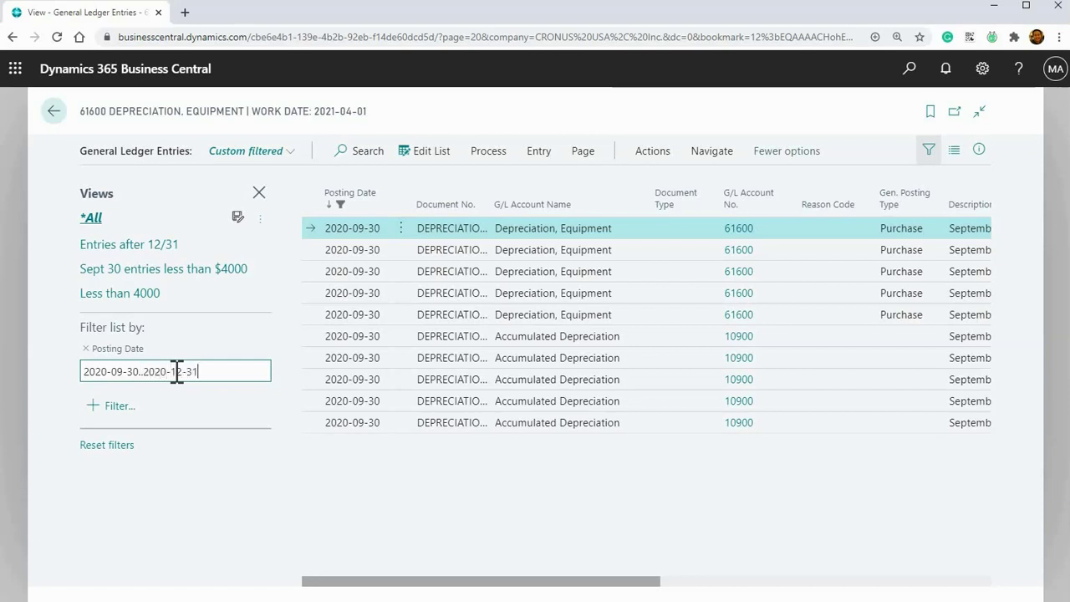
pyautogui.press('Return')
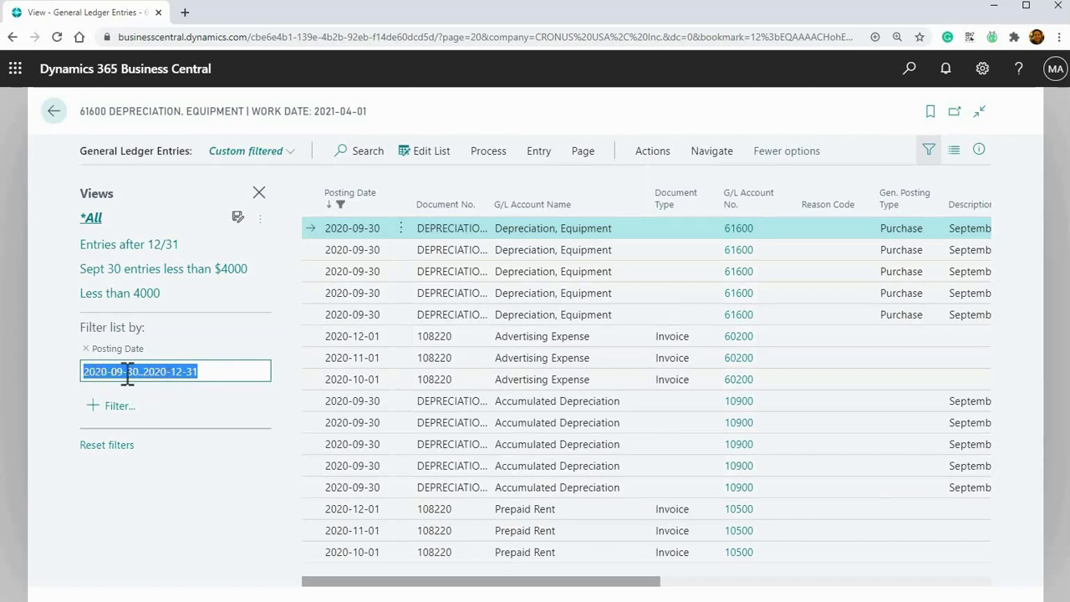
pyautogui.click(217, 374)
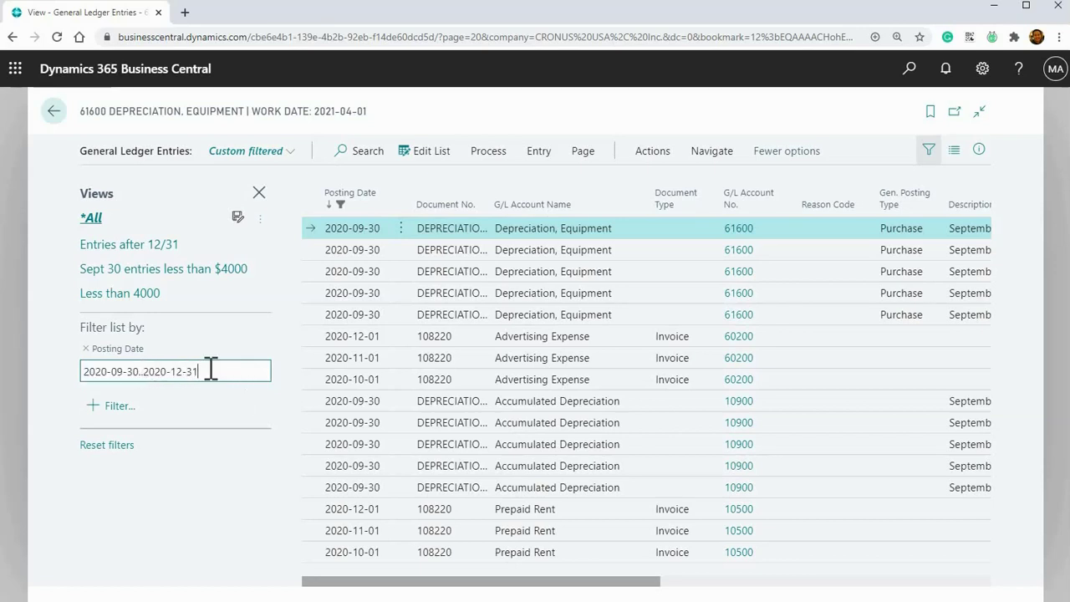
# Add a G/L Account No. filter of 61600, leaving five depreciation entries
pyautogui.click(113, 414)
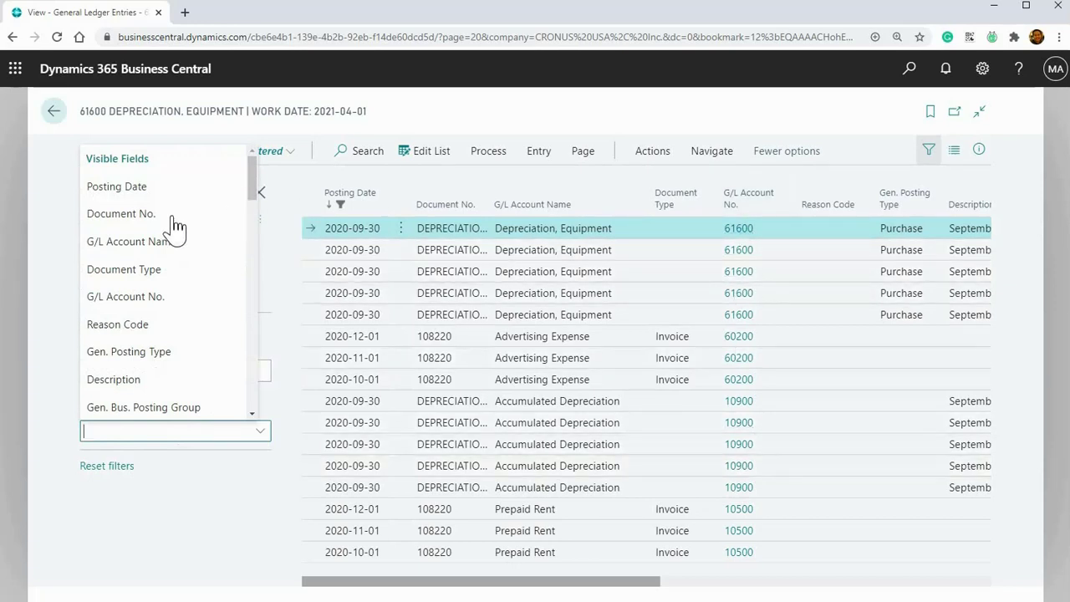
pyautogui.click(140, 299)
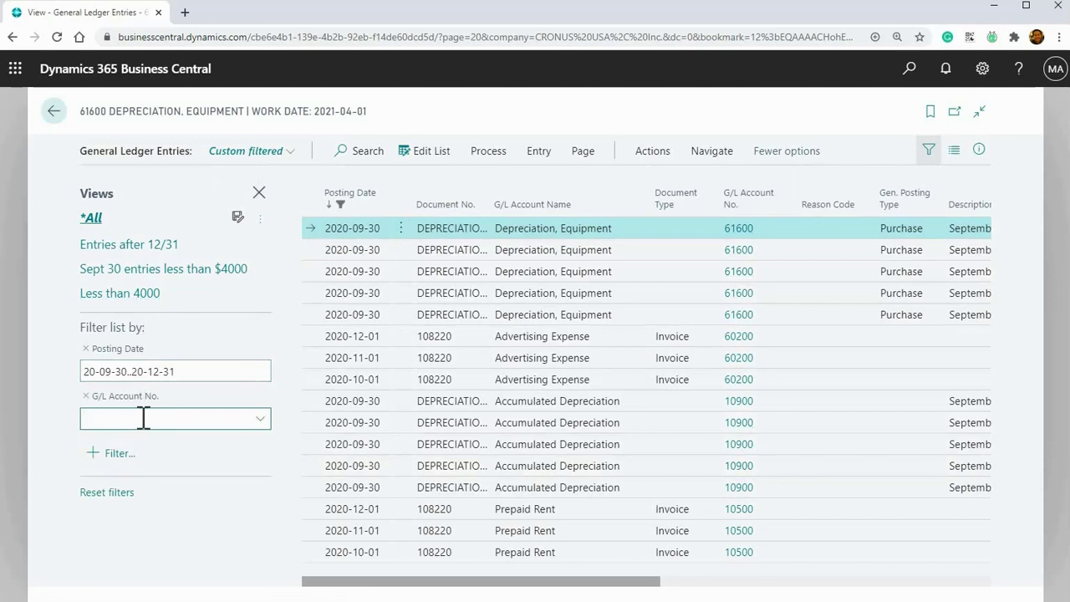
pyautogui.write('61600')
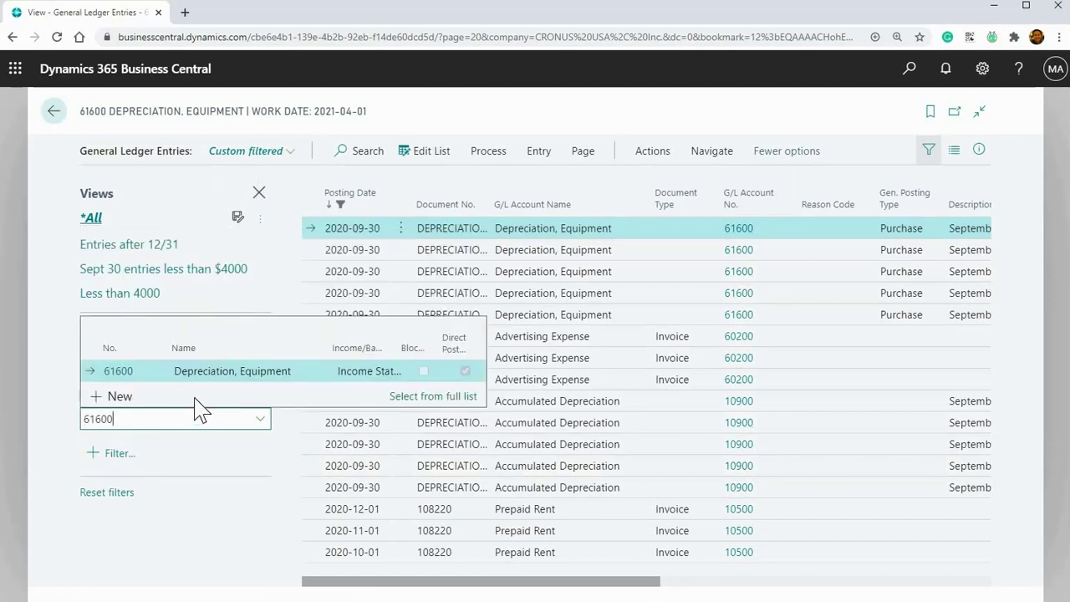
pyautogui.click(184, 378)
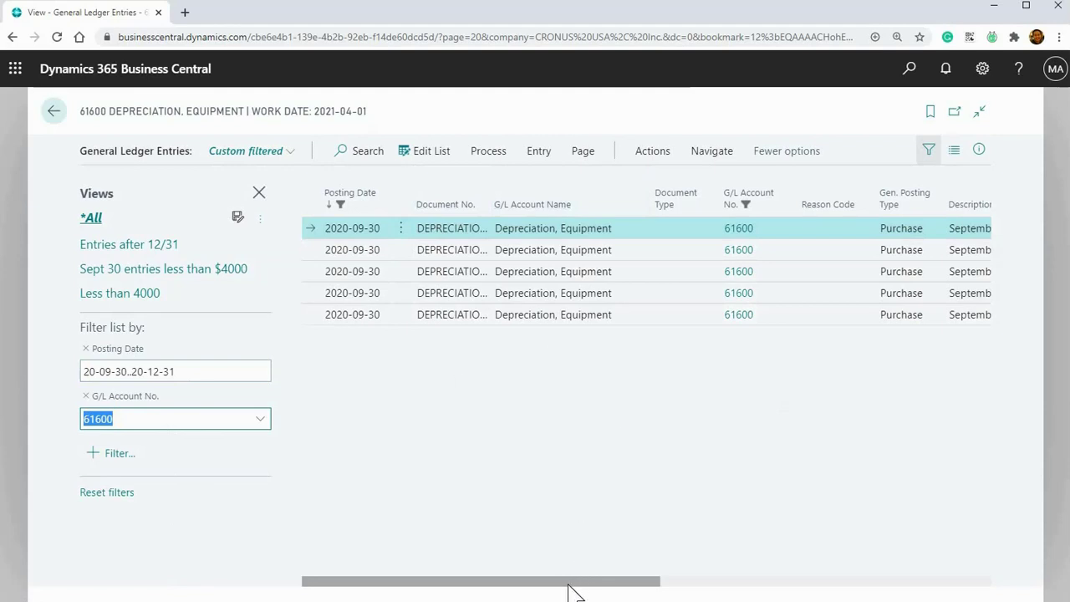
pyautogui.moveTo(569, 585)
pyautogui.mouseDown()
pyautogui.moveTo(681, 590)
pyautogui.moveTo(470, 580)
pyautogui.mouseUp()
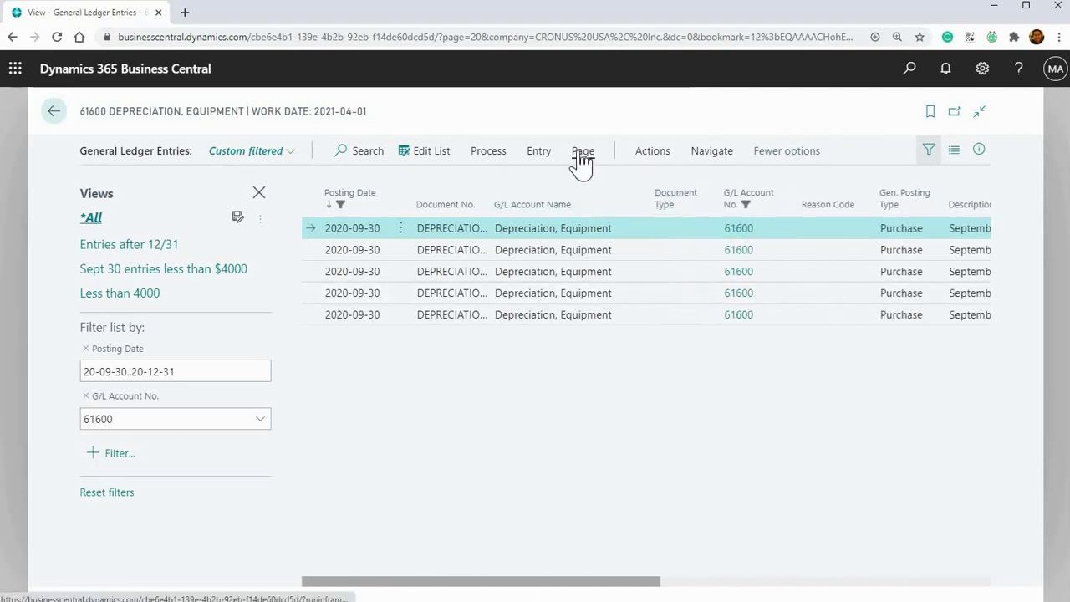
pyautogui.click(583, 157)
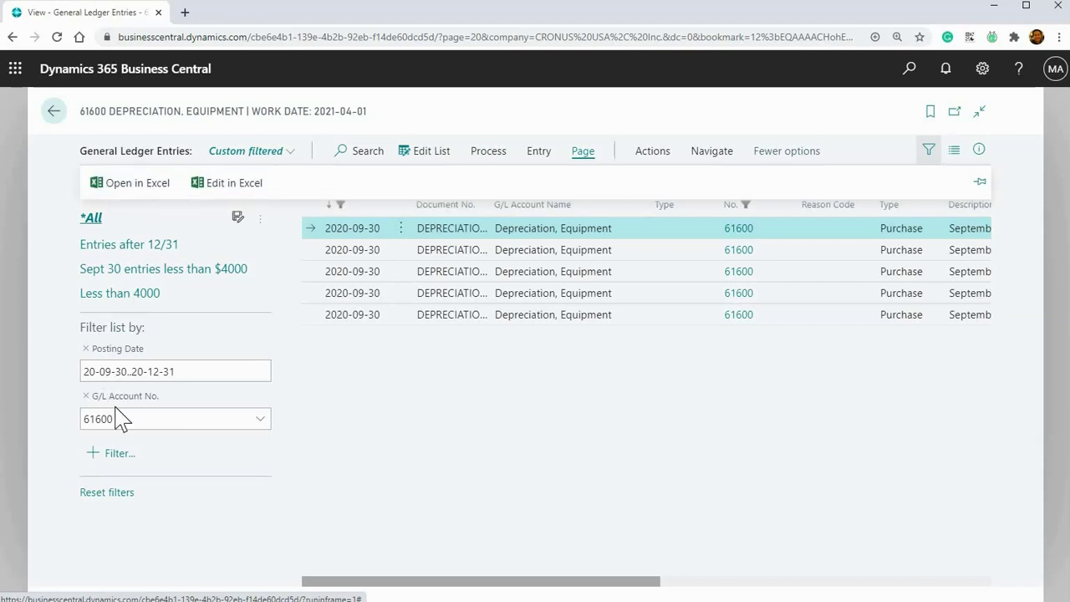
pyautogui.click(535, 414)
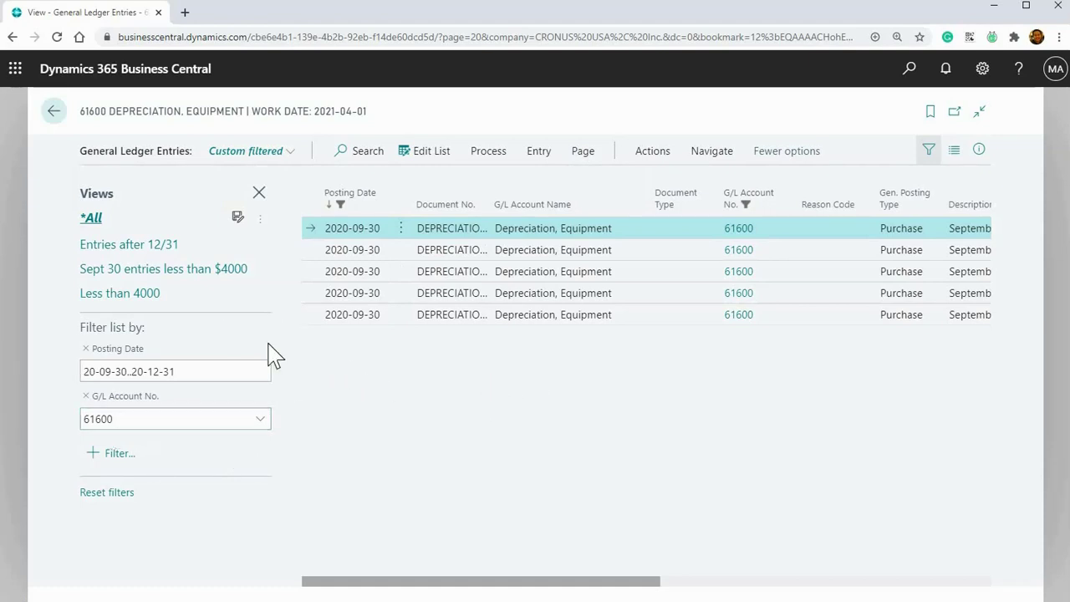
pyautogui.click(234, 424)
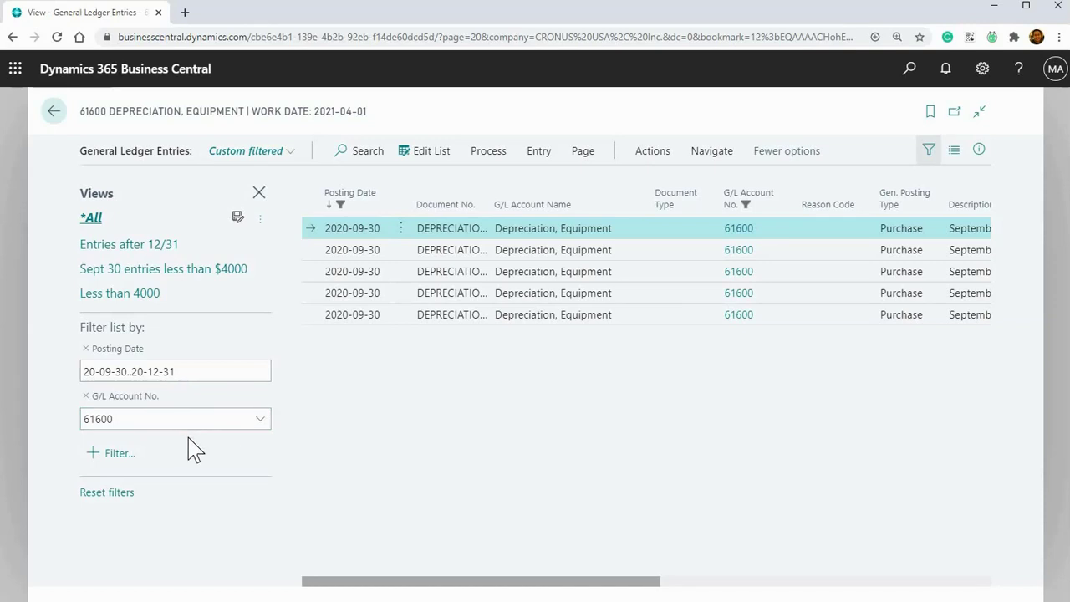
# Save the date and account filters as a new view named 'Test filter Sept to Dec entries'
pyautogui.click(237, 221)
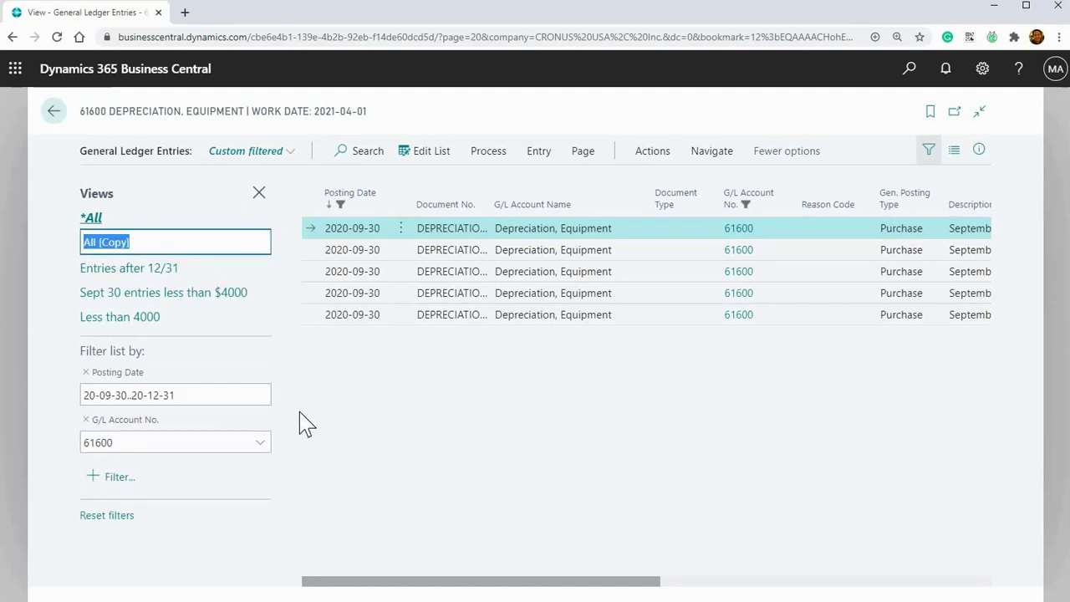
pyautogui.write('Te')
pyautogui.write('st filter Sept to Dec entries')
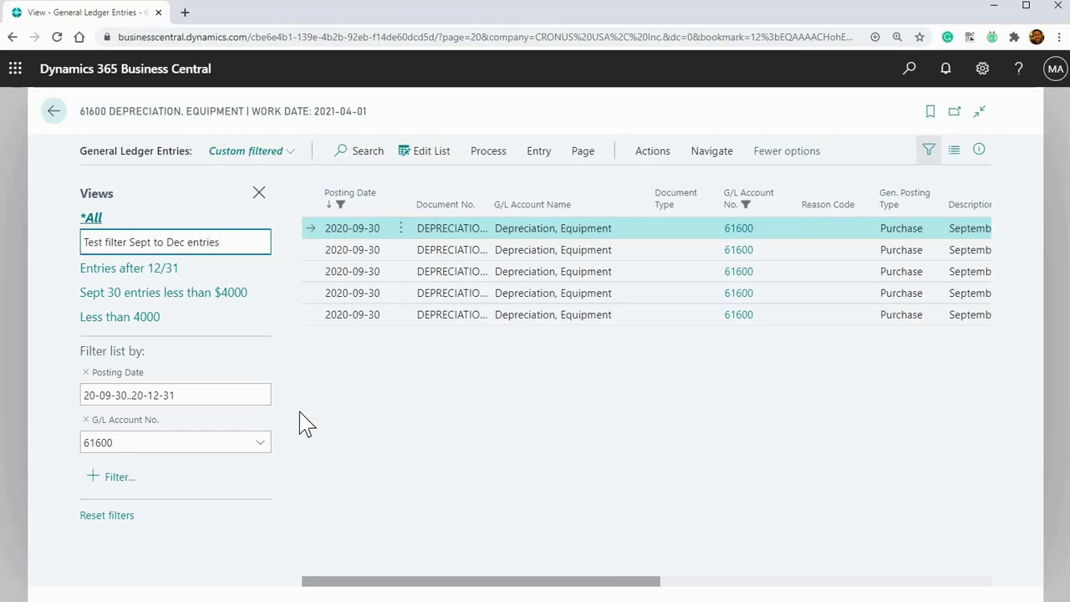
pyautogui.press('Return')
pyautogui.click(221, 248)
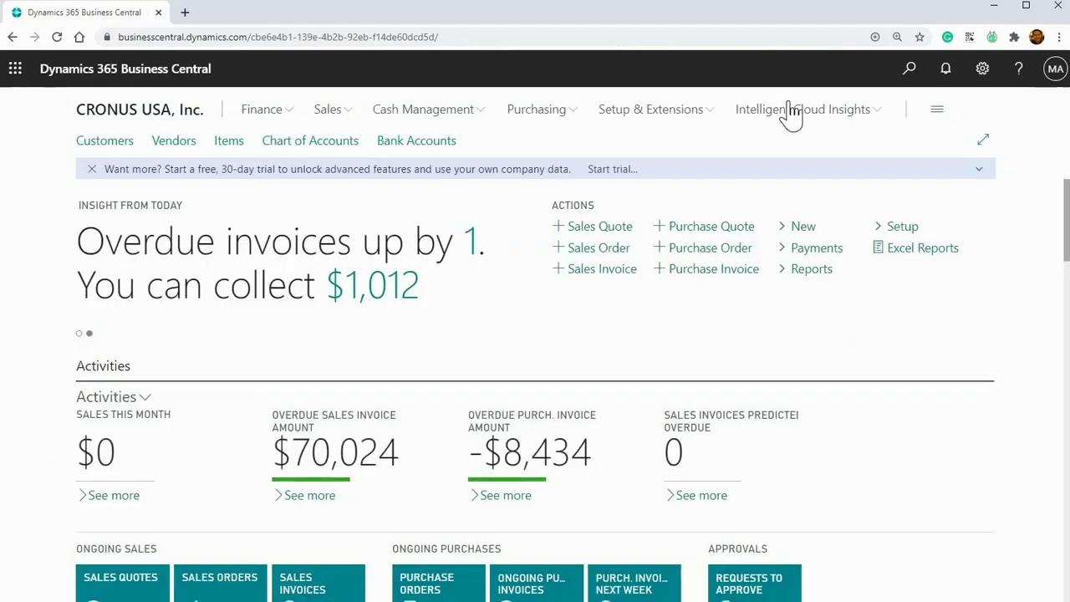
# Reopen General Ledger Entries and apply the saved 'Test filter Sept to Dec entries' view
pyautogui.click(909, 72)
pyautogui.write('g')
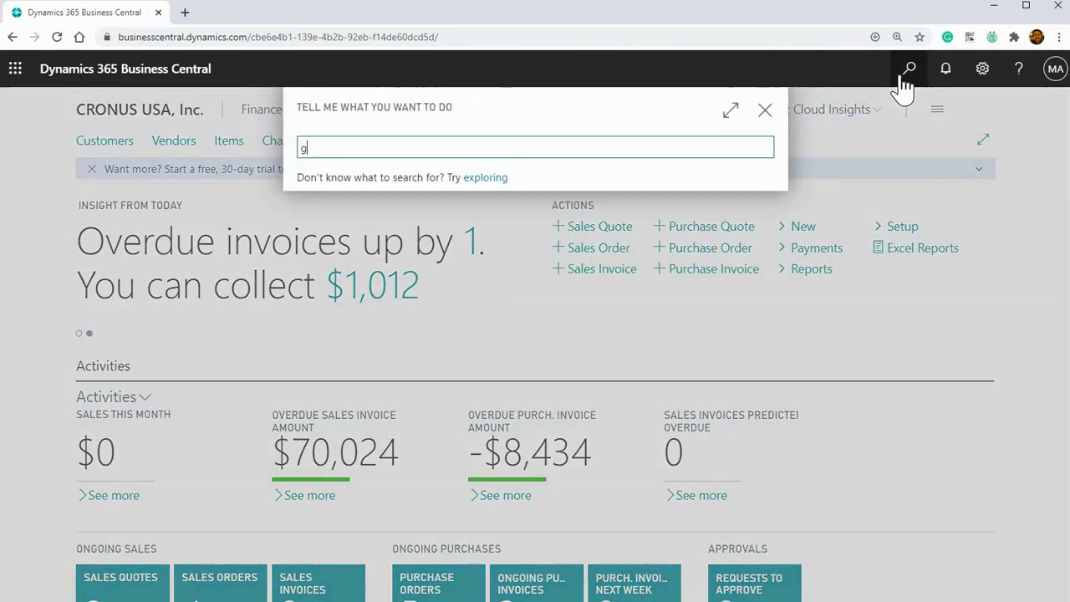
pyautogui.write(' led ent')
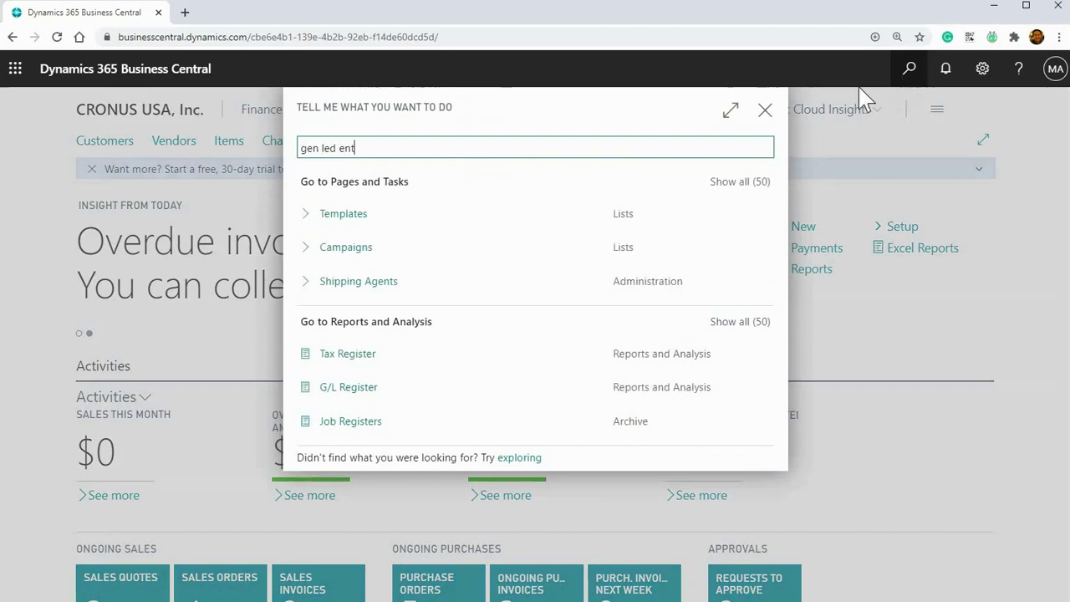
pyautogui.click(352, 217)
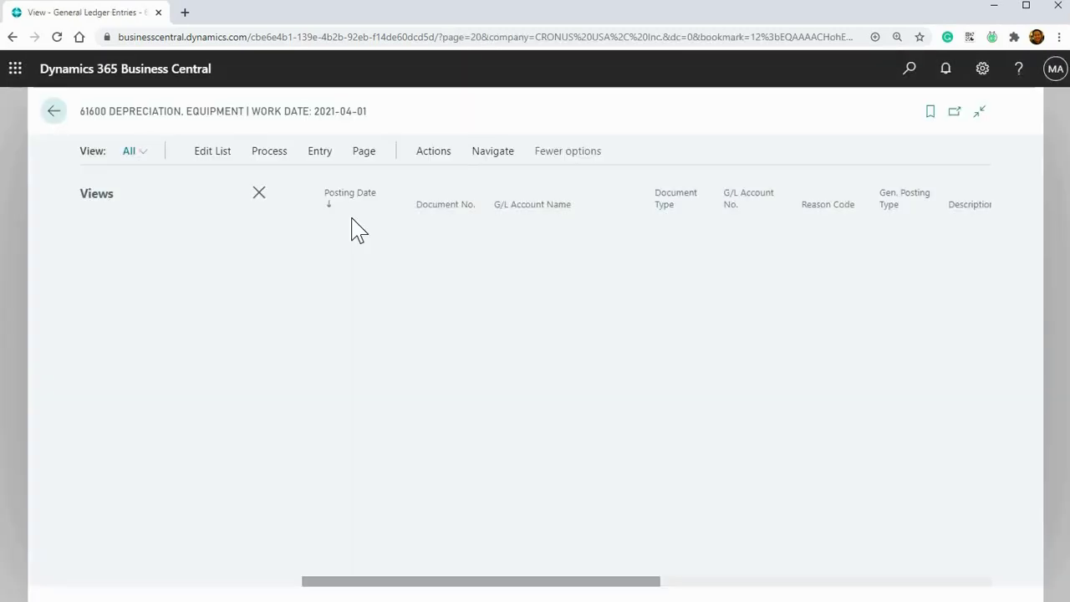
pyautogui.click(260, 194)
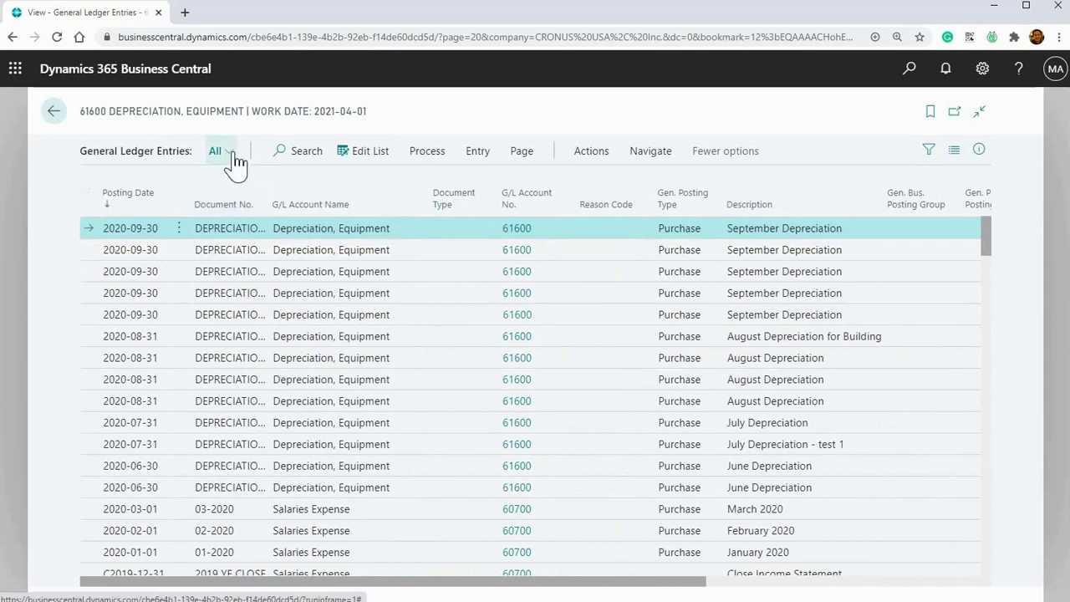
pyautogui.click(235, 156)
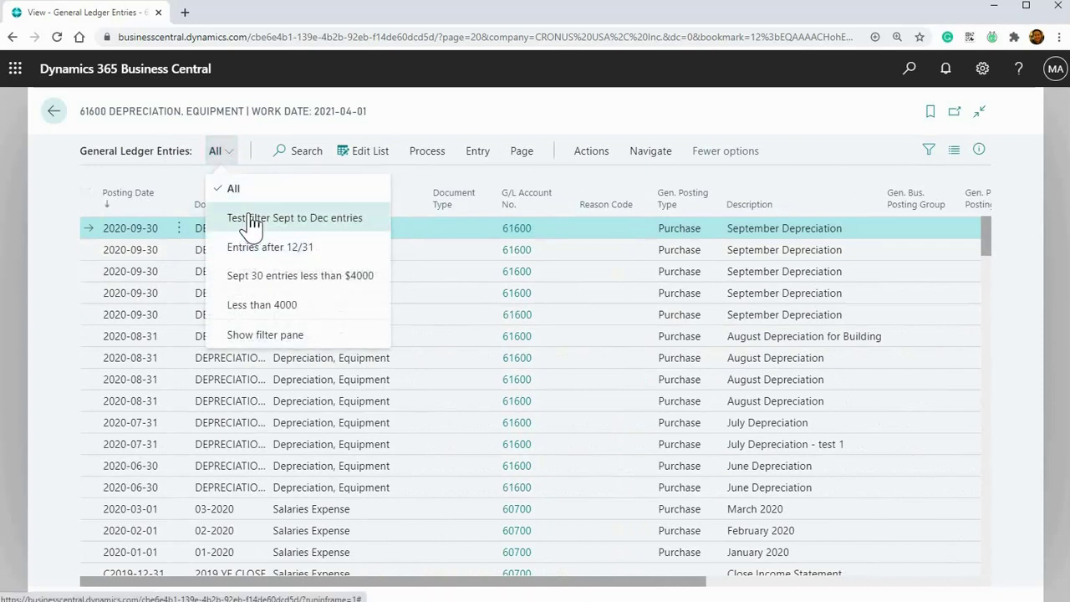
pyautogui.click(309, 219)
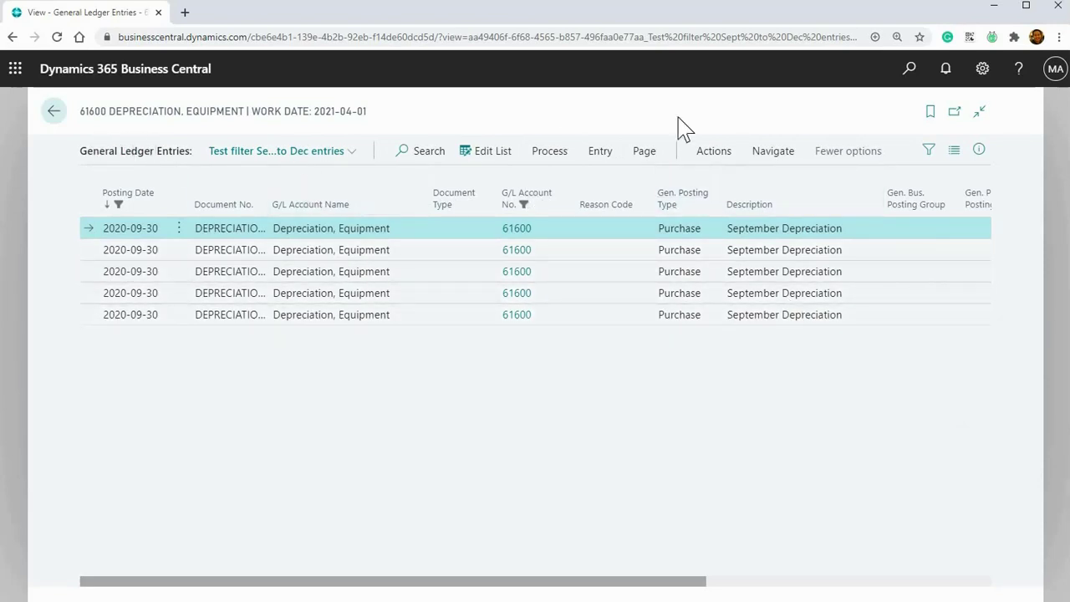
# Open the Vendors list from search and show its filter pane with the All view
pyautogui.click(908, 72)
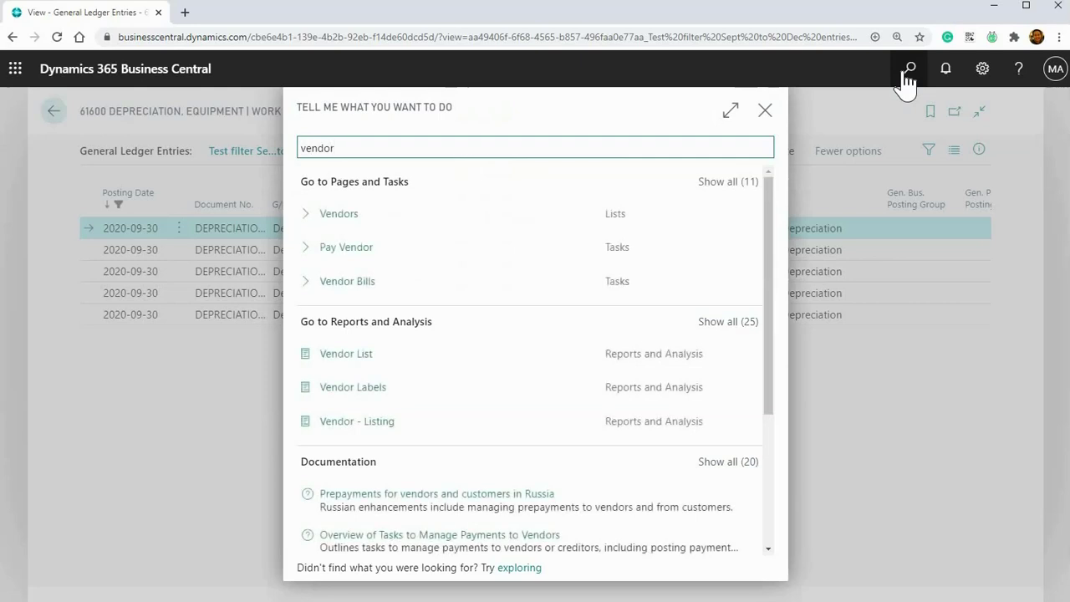
pyautogui.click(405, 221)
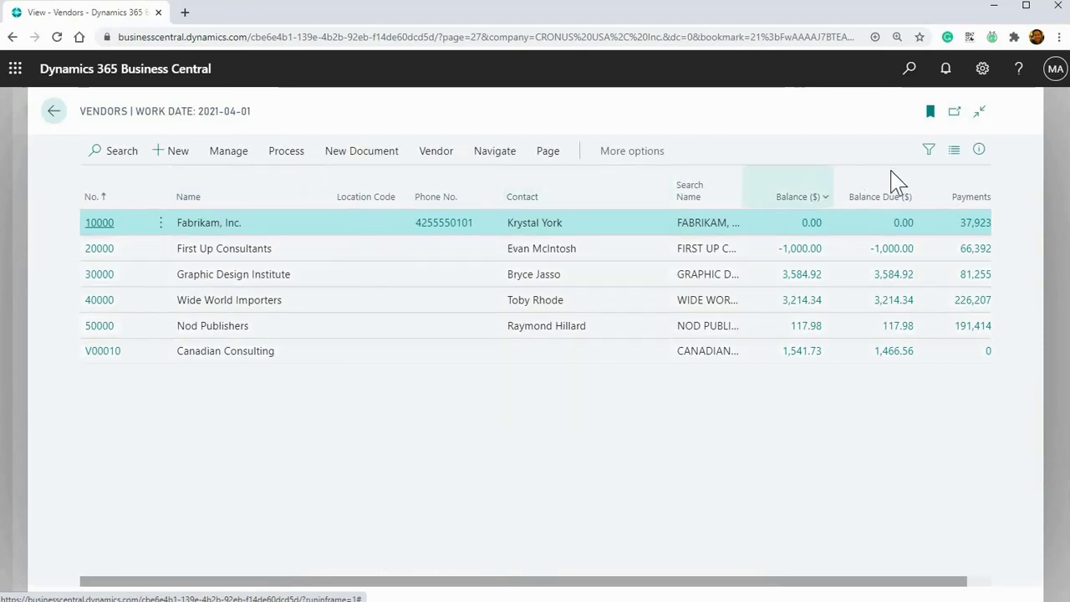
pyautogui.click(929, 150)
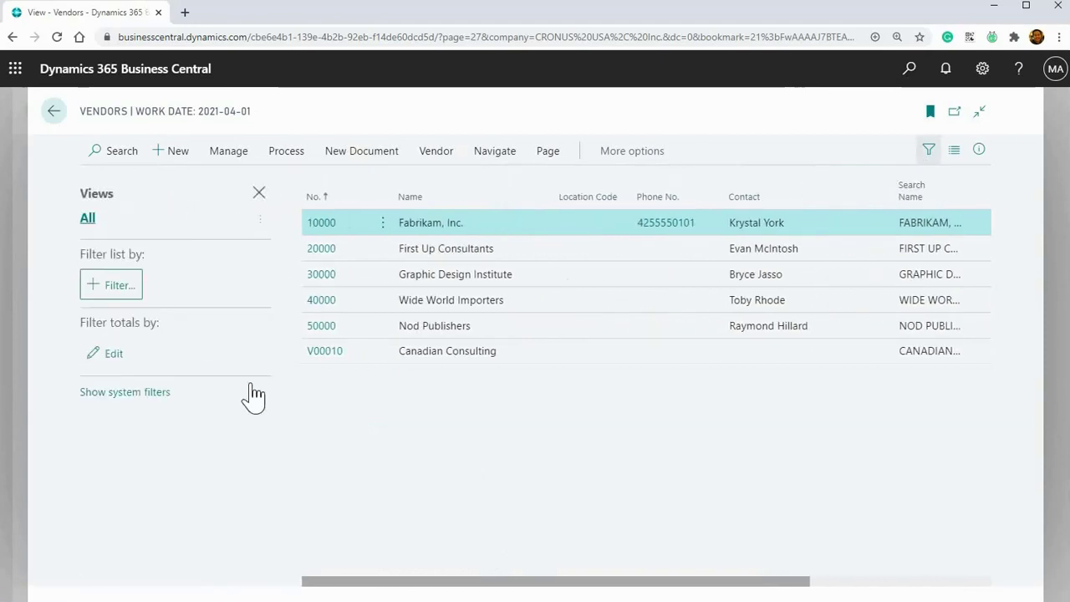